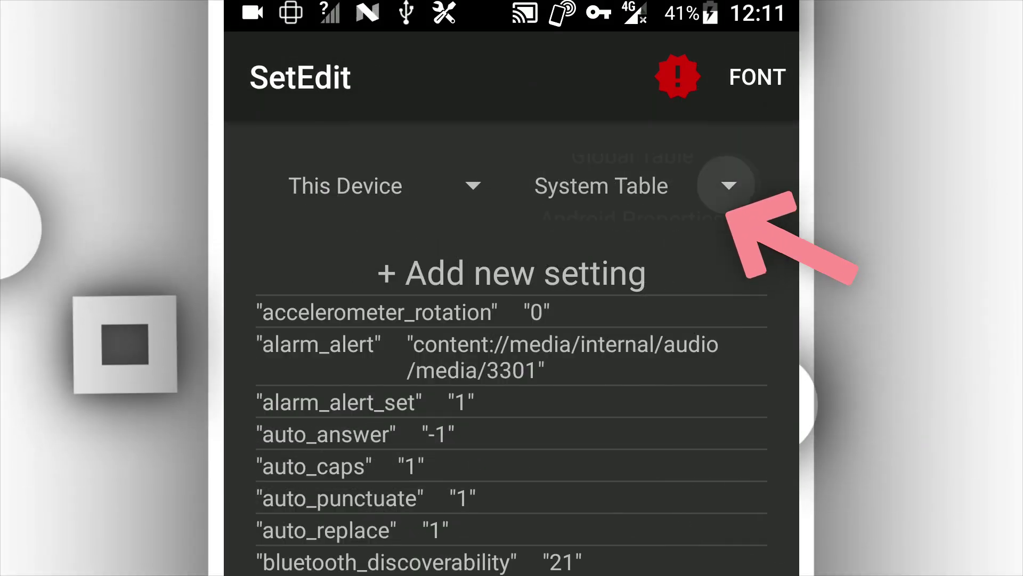
Step: Open the SetEdit table dropdown to pick the System Table
left_click(728, 185)
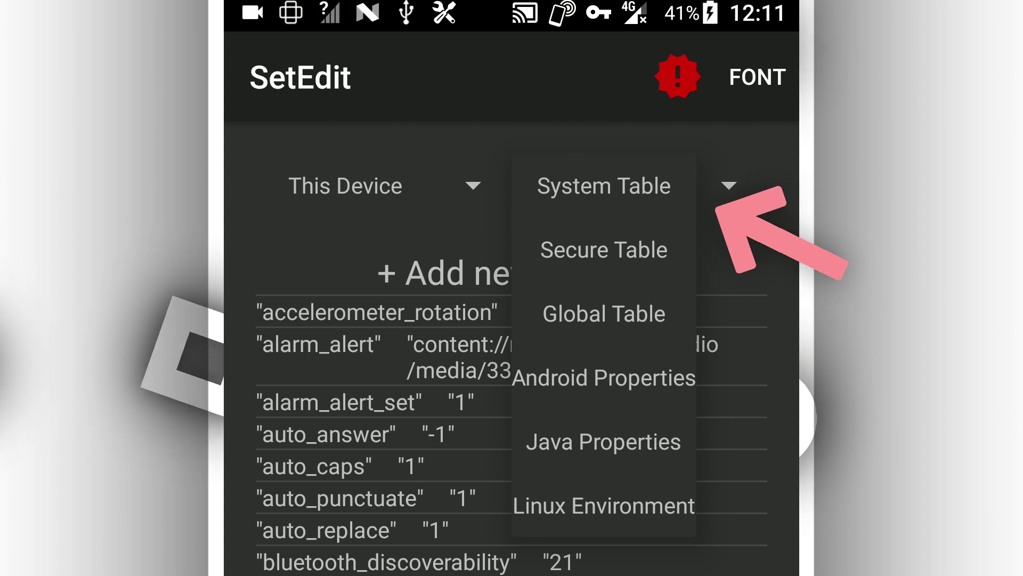
left_click(604, 186)
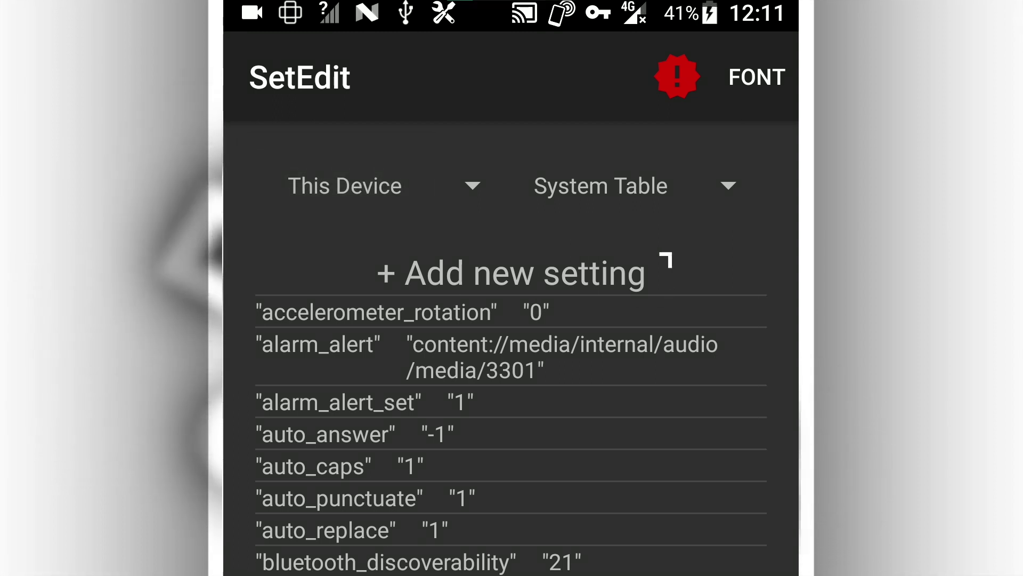
Step: Add ram_expand_size to the System Table with value 2048 and save it
left_click(512, 272)
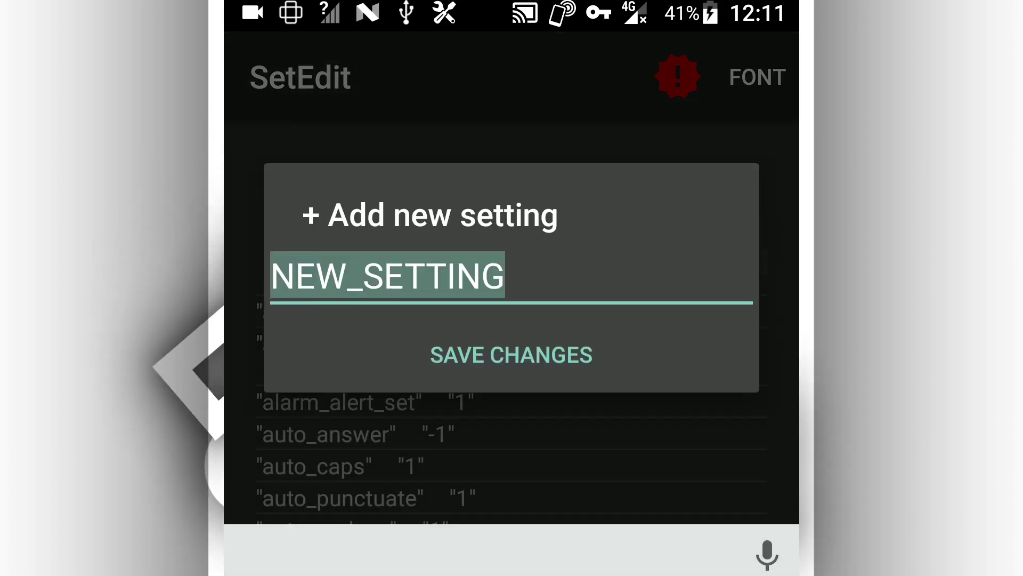
type("ram_expand")
type("_expand_")
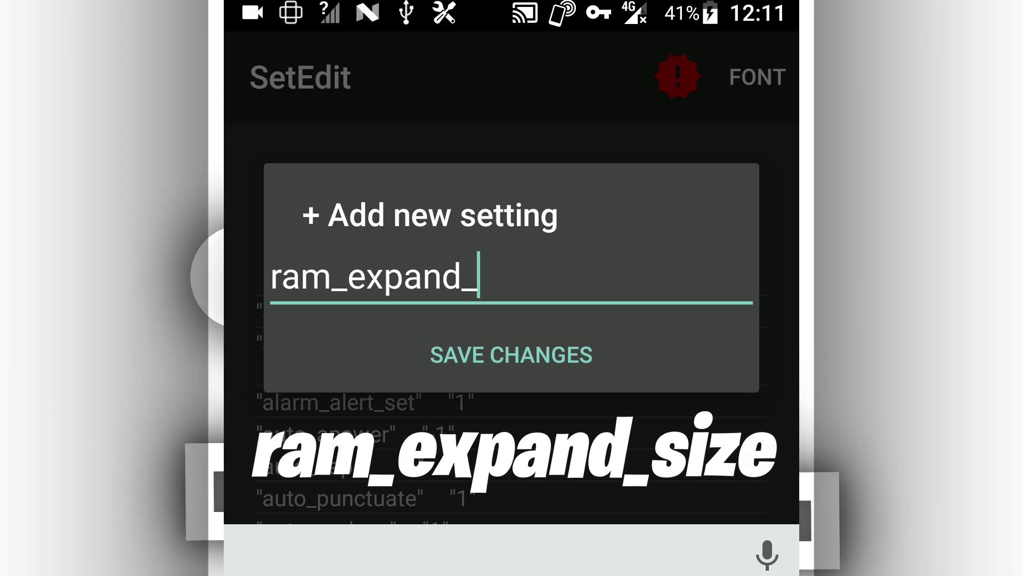
type("si")
type("ze")
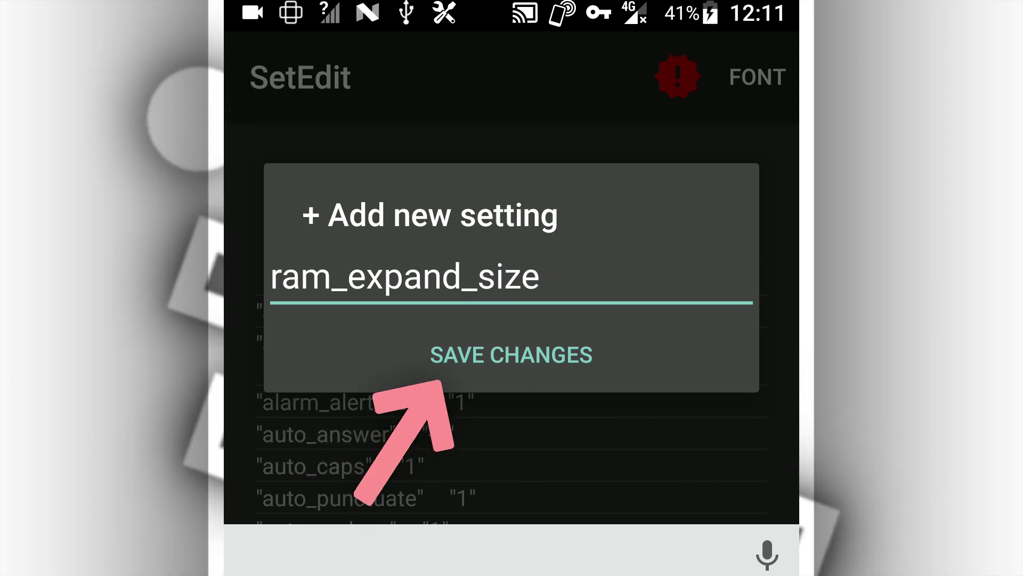
left_click(511, 355)
type("2048")
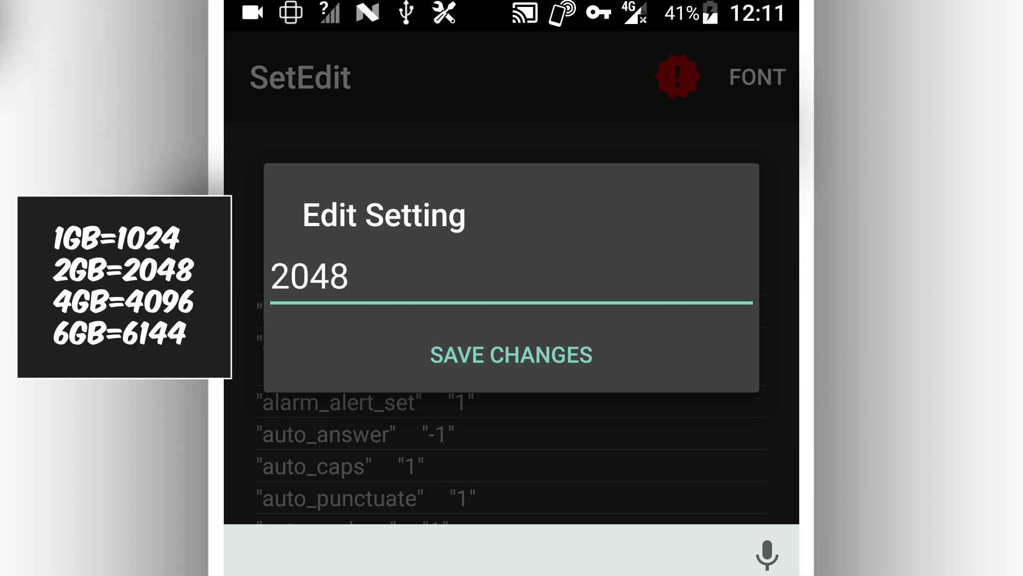
left_click(511, 355)
scroll(512, 400, "down", 10)
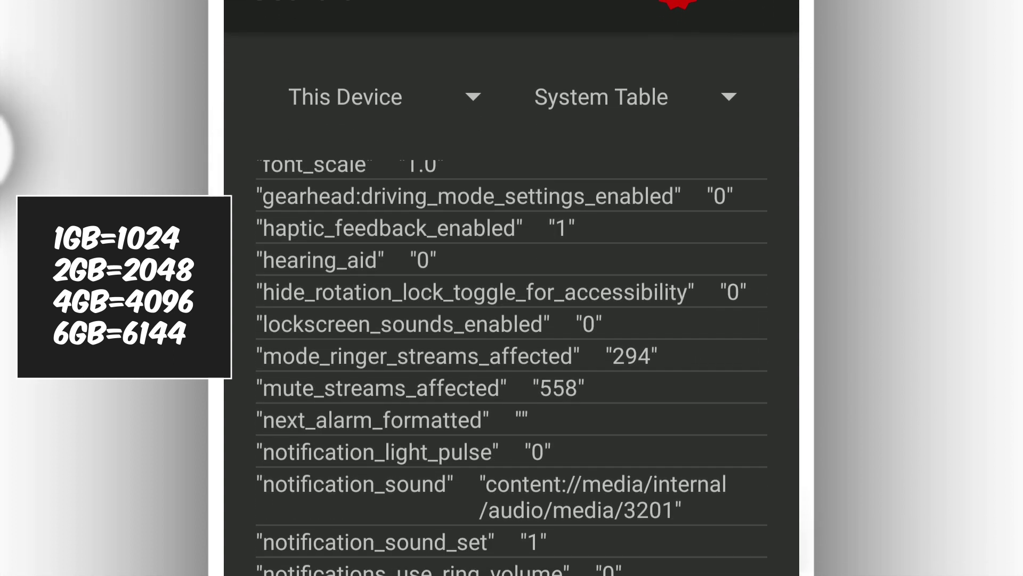
scroll(512, 360, "down", 5)
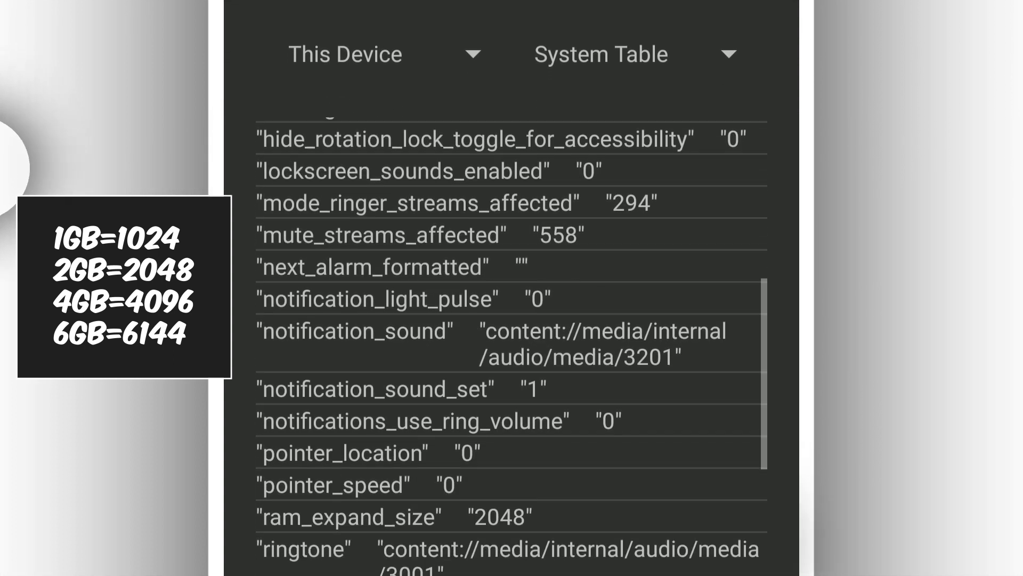